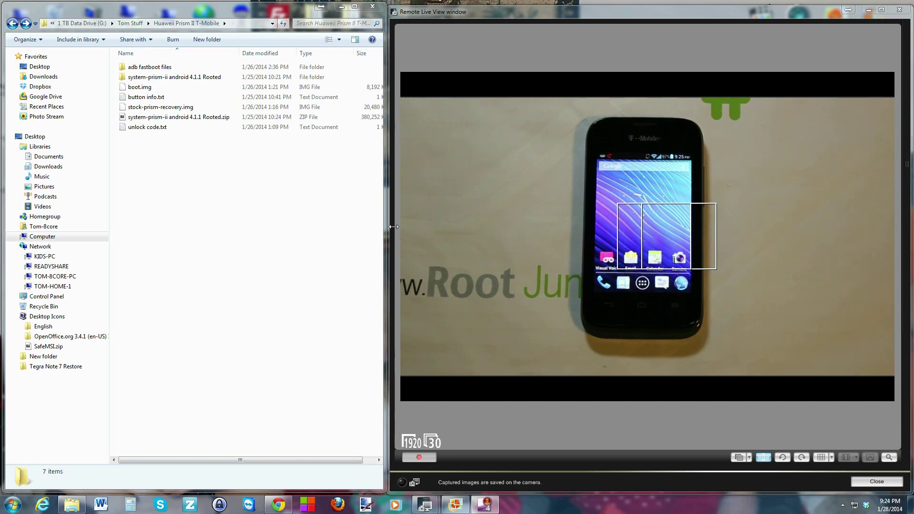
Step: Browse from adb fastboot files through drivers into adb_driver, select Handset WinDriver.exe, and return to the adb fastboot files folder
{"action": "left_click", "coordinate": [148, 69]}
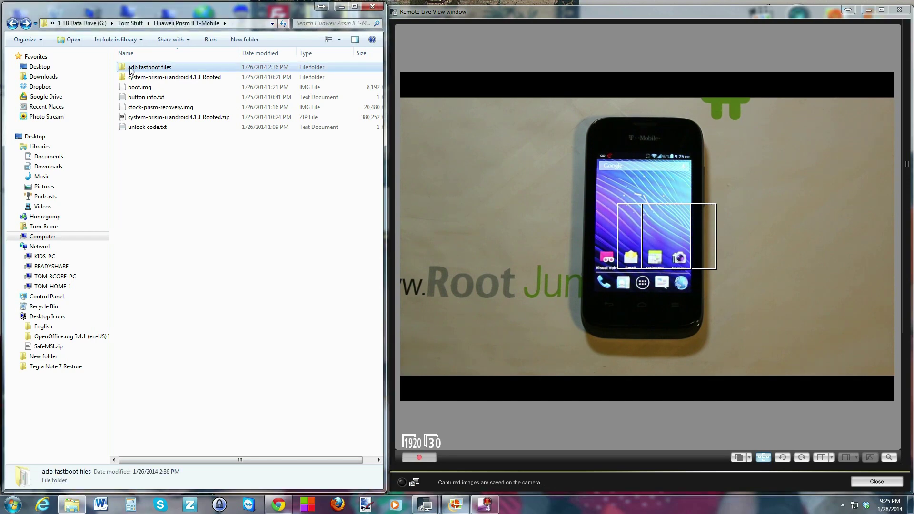
{"action": "double_click", "coordinate": [154, 70]}
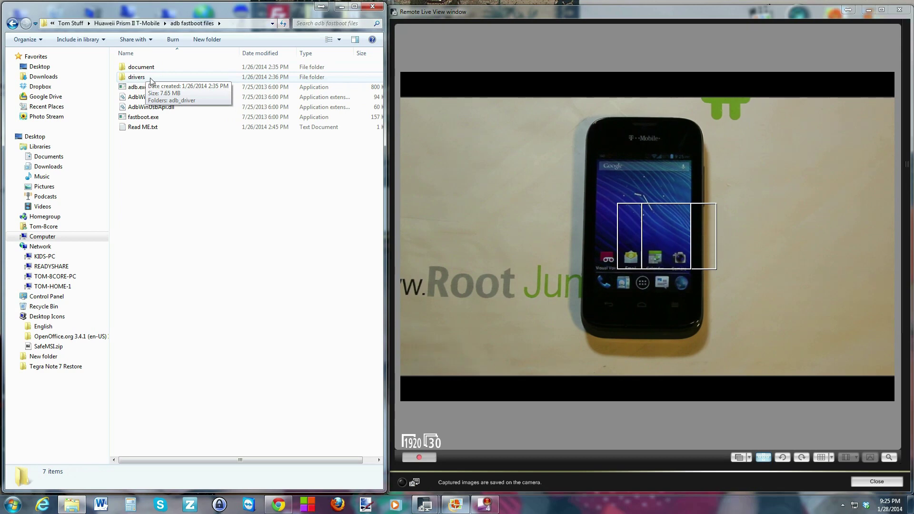
{"action": "double_click", "coordinate": [162, 78]}
{"action": "left_click", "coordinate": [151, 69]}
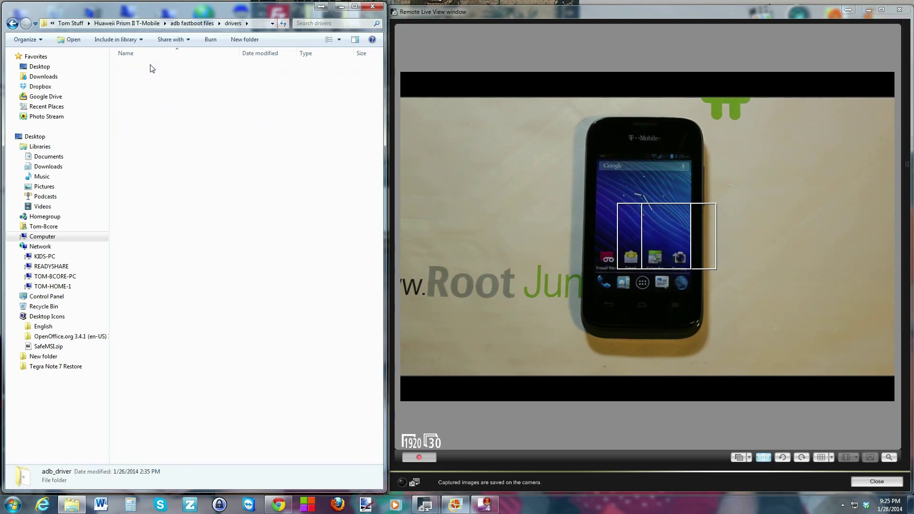
{"action": "double_click", "coordinate": [152, 68]}
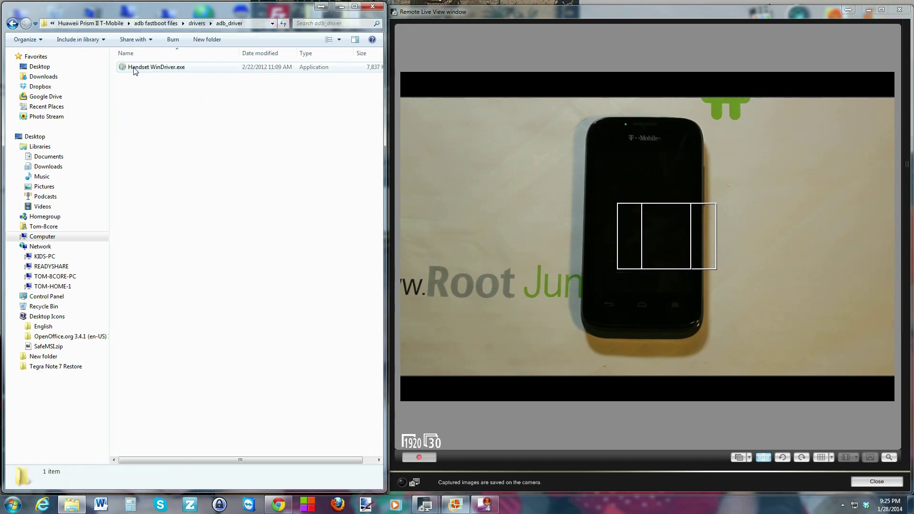
{"action": "double_click", "coordinate": [164, 69]}
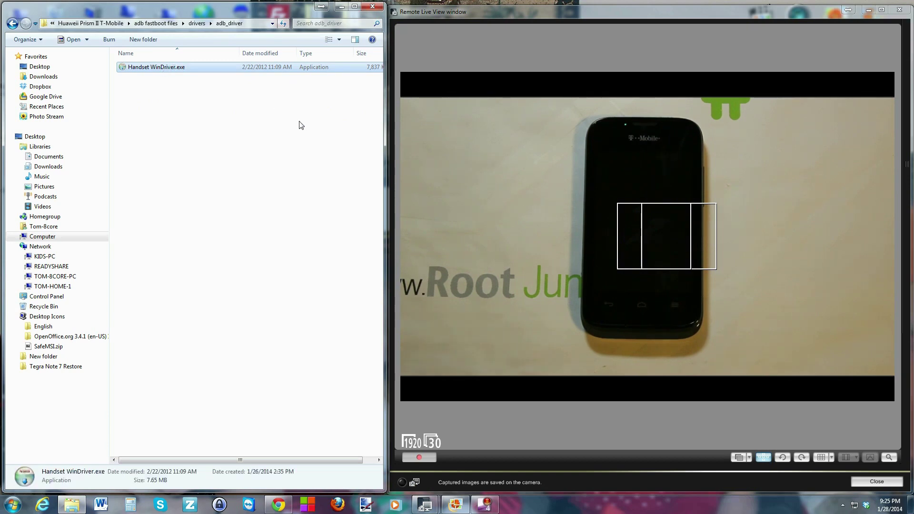
{"action": "left_click", "coordinate": [336, 125]}
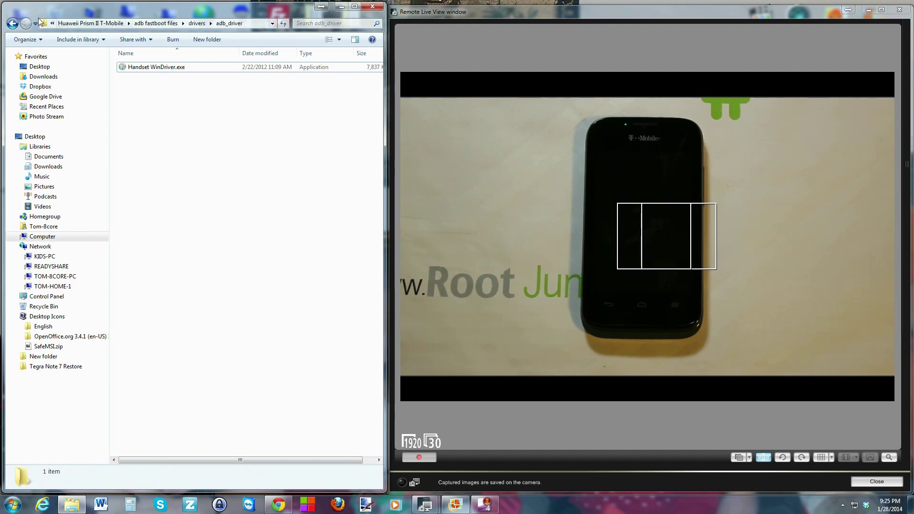
{"action": "left_click", "coordinate": [13, 24]}
{"action": "left_click", "coordinate": [12, 23]}
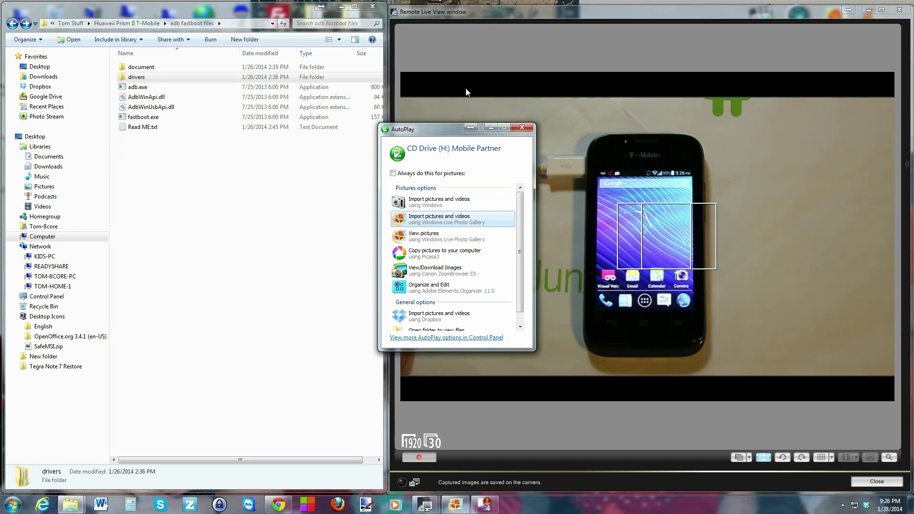
Step: Dismiss the AutoPlay prompt for the connected phone, check the driver installation status, and close the status window
{"action": "left_click", "coordinate": [522, 128]}
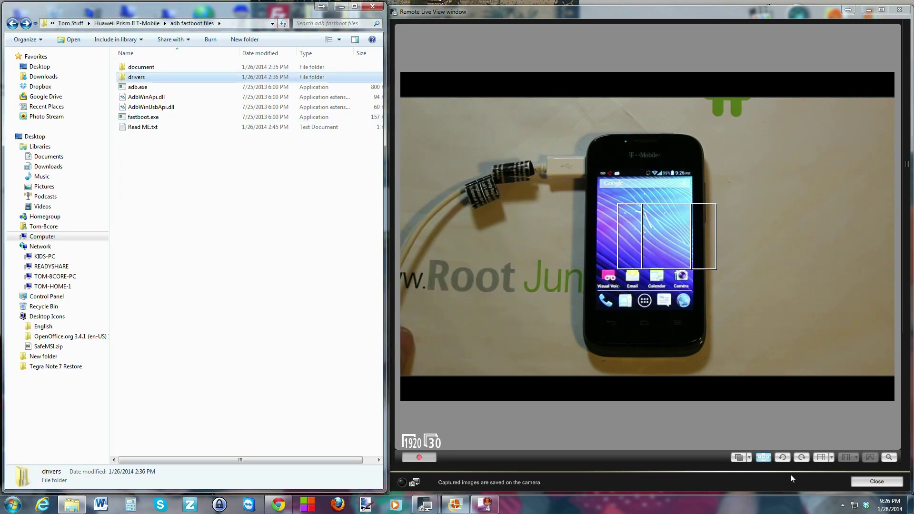
{"action": "left_click", "coordinate": [841, 506]}
{"action": "left_click", "coordinate": [827, 395]}
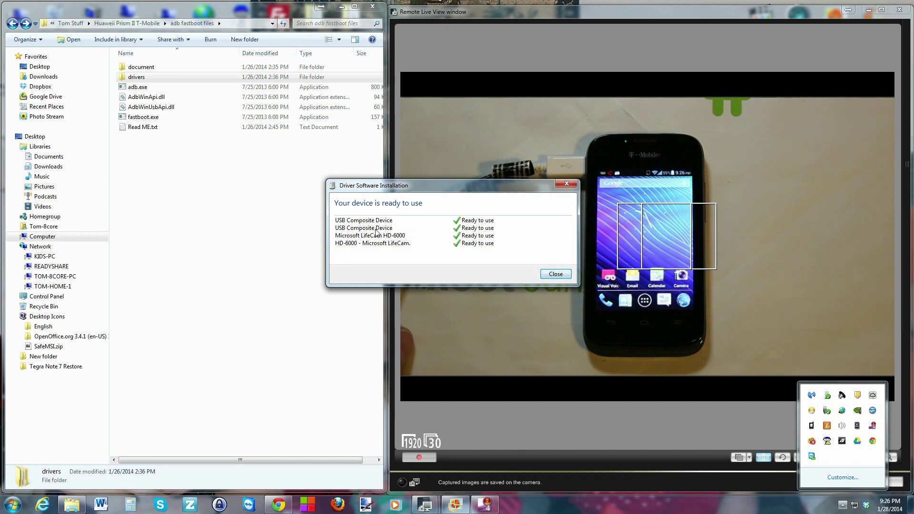
{"action": "left_click", "coordinate": [542, 275]}
{"action": "left_click", "coordinate": [164, 210]}
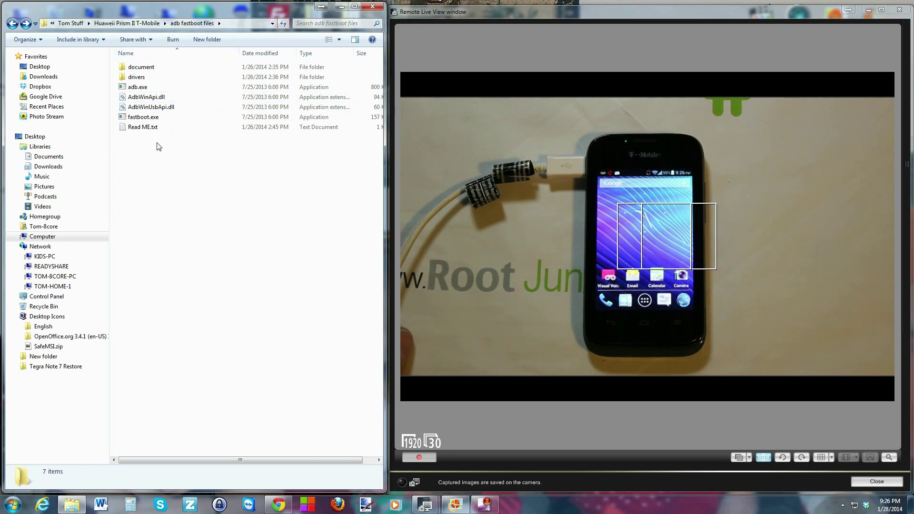
Step: Look inside the document folder and return to the adb fastboot files folder
{"action": "double_click", "coordinate": [142, 67]}
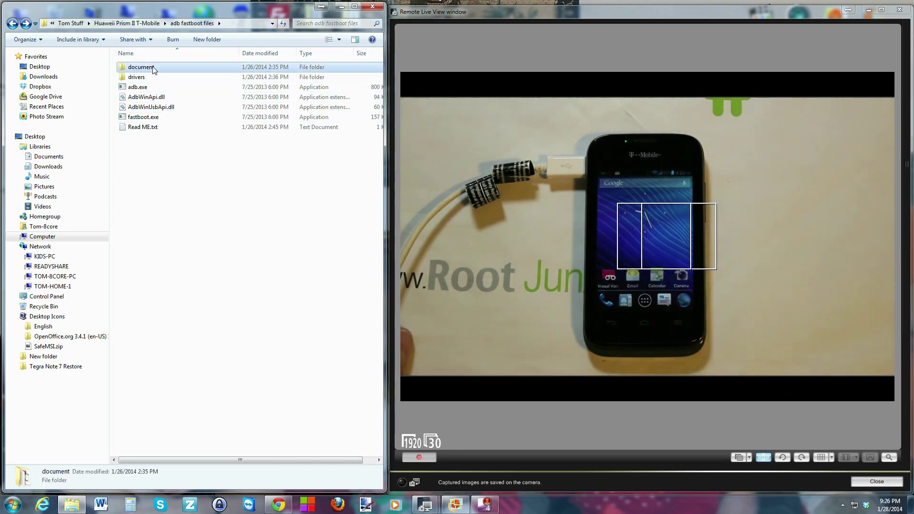
{"action": "left_click", "coordinate": [12, 23]}
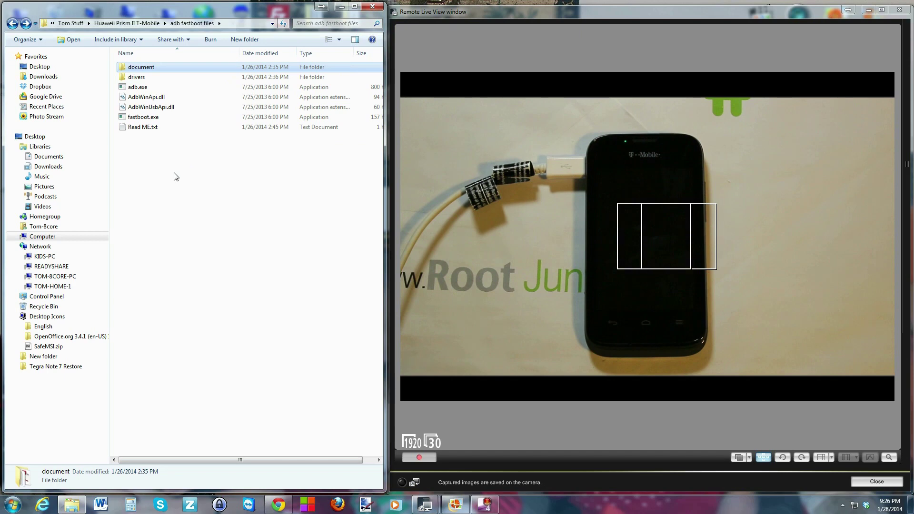
{"action": "left_click", "coordinate": [193, 174]}
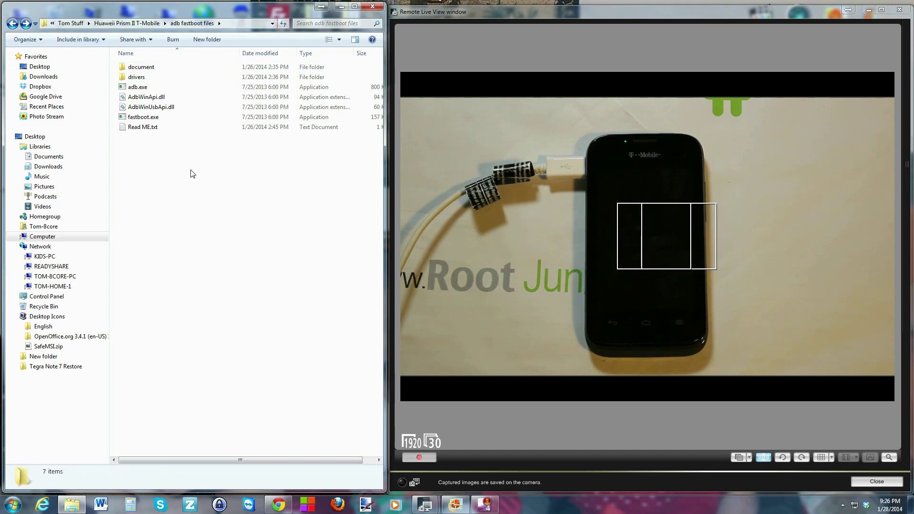
Step: Open a command window in the adb fastboot files folder and place it below the file list
{"action": "right_click", "coordinate": [193, 174]}
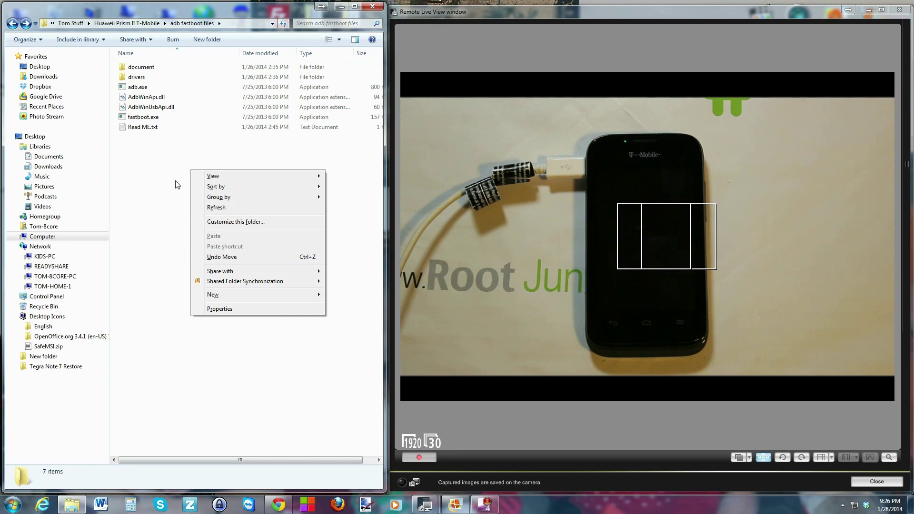
{"action": "left_click", "coordinate": [172, 217]}
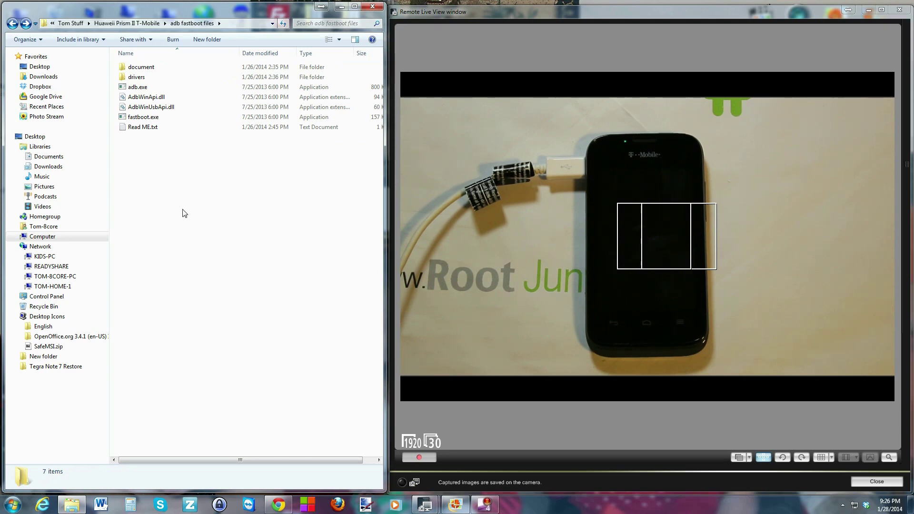
{"action": "right_click", "coordinate": [185, 214], "text": "shift"}
{"action": "left_click", "coordinate": [228, 308]}
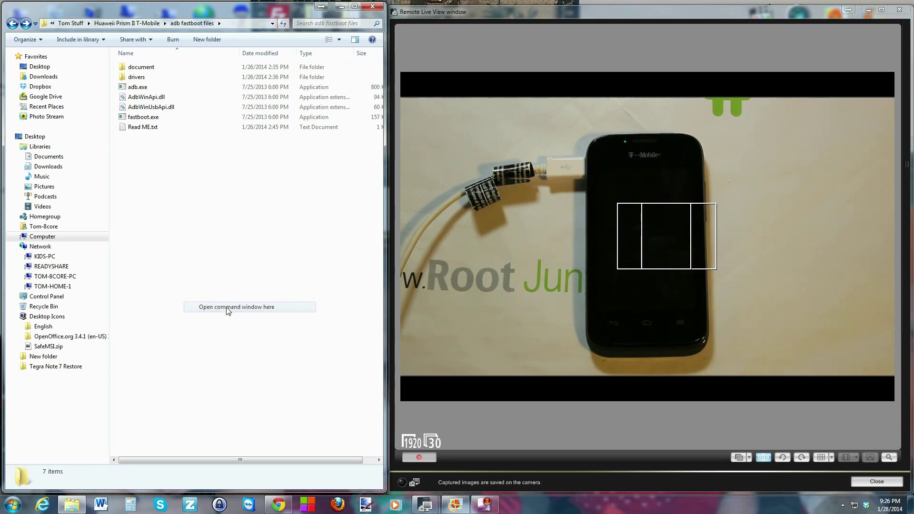
{"action": "left_click_drag", "start_coordinate": [217, 24], "coordinate": [254, 177]}
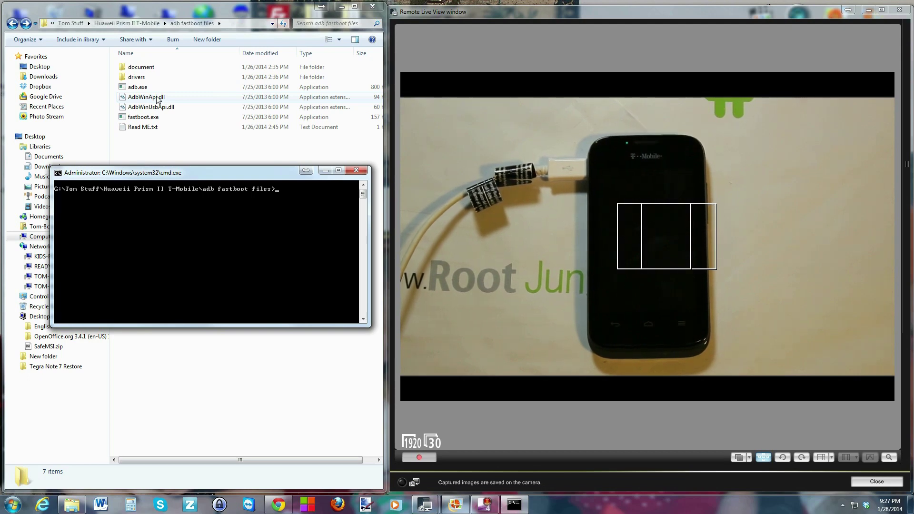
Step: List the connected devices with adb devices, and with fastboot devices once the phone is in fastboot mode
{"action": "type", "text": "devices"}
{"action": "key", "text": "Return"}
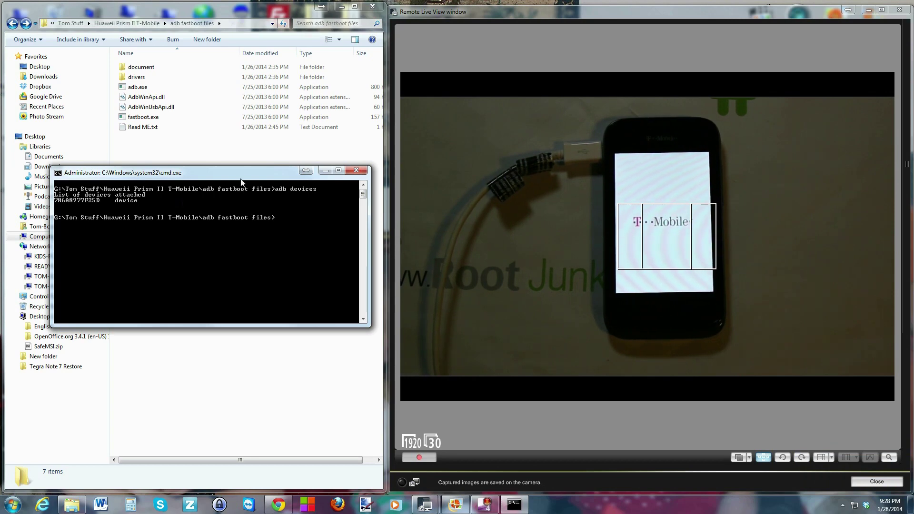
{"action": "left_click_drag", "start_coordinate": [243, 174], "coordinate": [243, 166]}
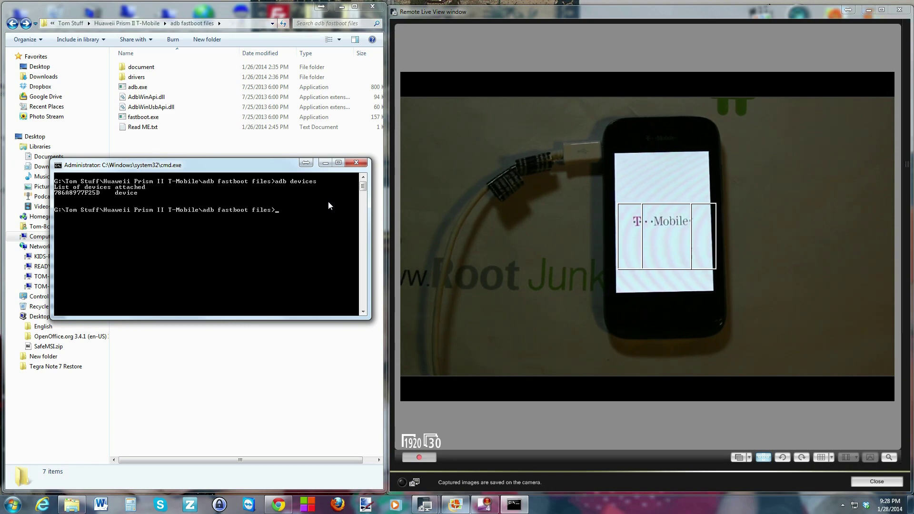
{"action": "type", "text": "fastboot"}
{"action": "key", "text": "Return"}
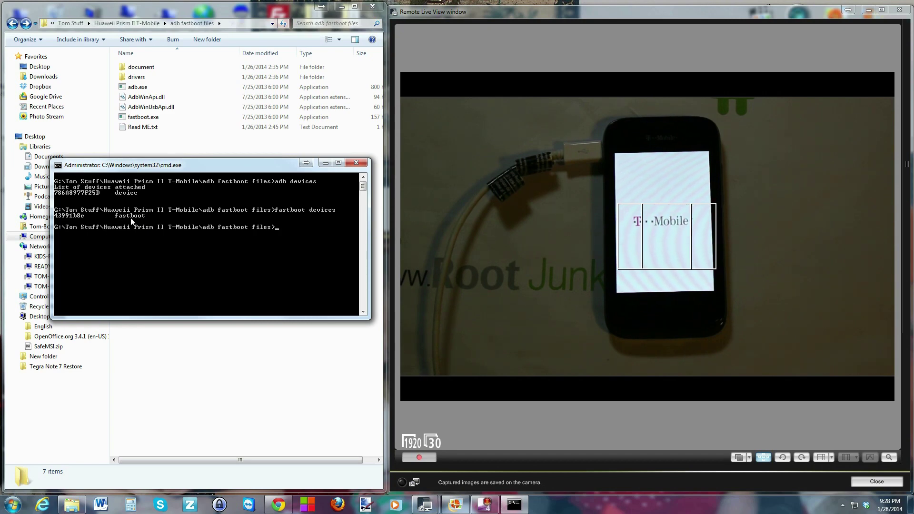
Step: Open Read ME.txt, shrink its window, and place it over the lower part of the phone camera view
{"action": "left_click", "coordinate": [144, 127]}
{"action": "double_click", "coordinate": [144, 127]}
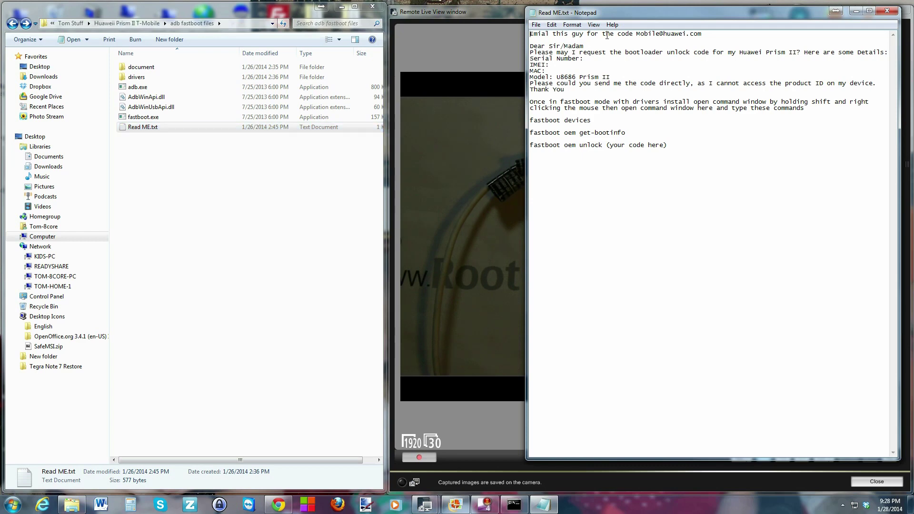
{"action": "left_click_drag", "start_coordinate": [655, 7], "coordinate": [686, 30]}
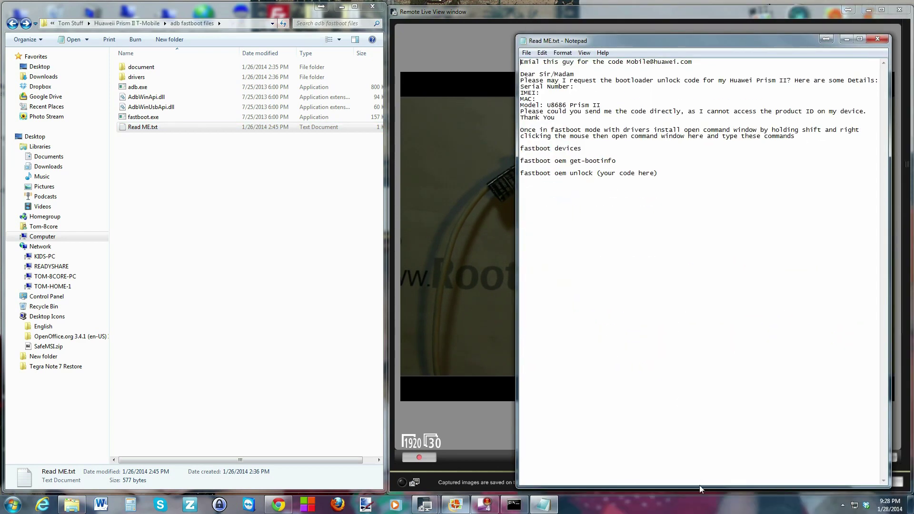
{"action": "left_click_drag", "start_coordinate": [696, 485], "coordinate": [692, 210]}
{"action": "left_click_drag", "start_coordinate": [701, 39], "coordinate": [638, 314]}
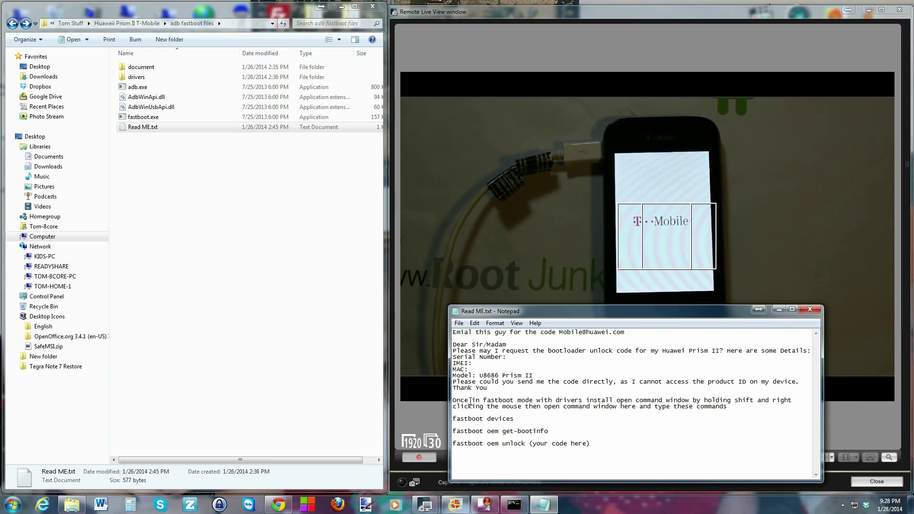
Step: Copy the command fastboot oem get-bootinfo from Read ME.txt and run it in the command window
{"action": "left_click_drag", "start_coordinate": [452, 431], "coordinate": [549, 432]}
{"action": "right_click", "coordinate": [535, 435]}
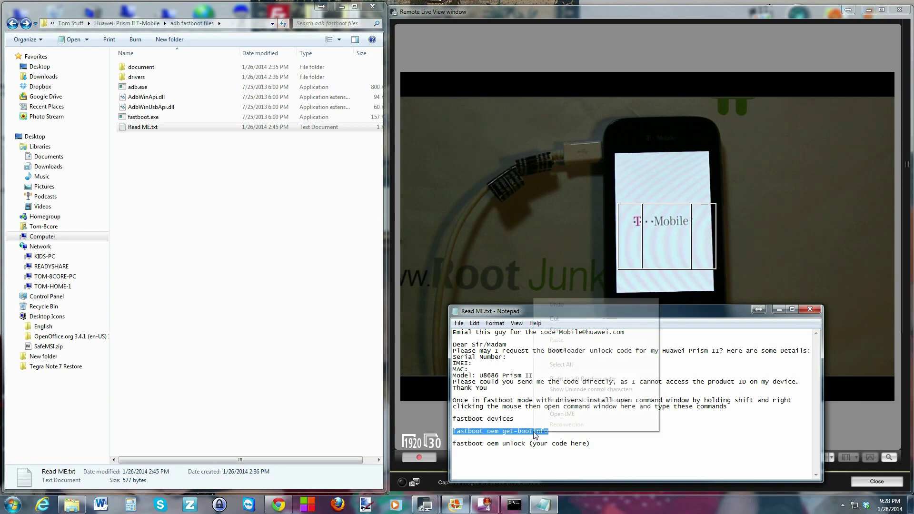
{"action": "left_click", "coordinate": [554, 329]}
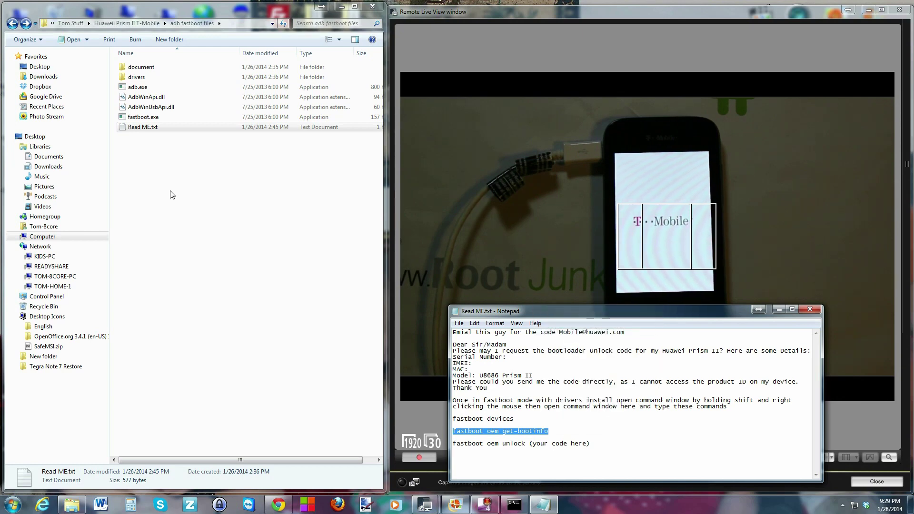
{"action": "left_click", "coordinate": [513, 504]}
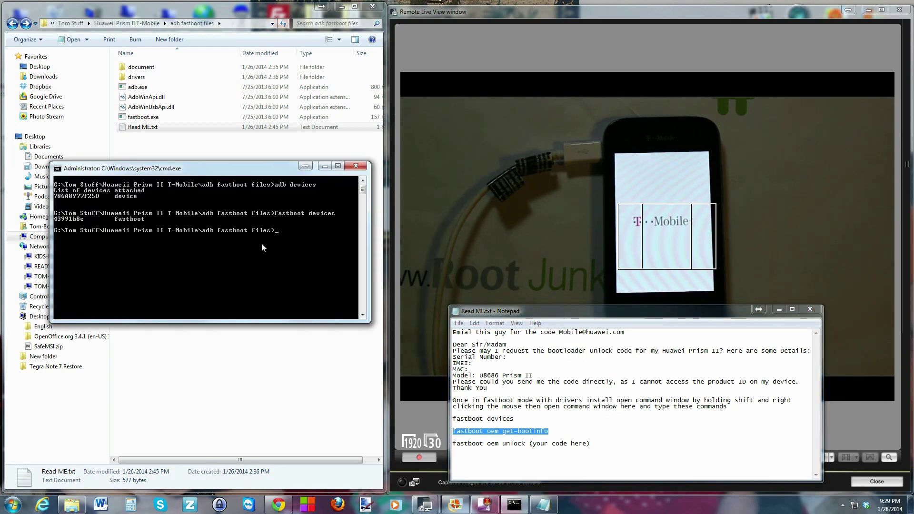
{"action": "right_click", "coordinate": [266, 244]}
{"action": "left_click", "coordinate": [303, 269]}
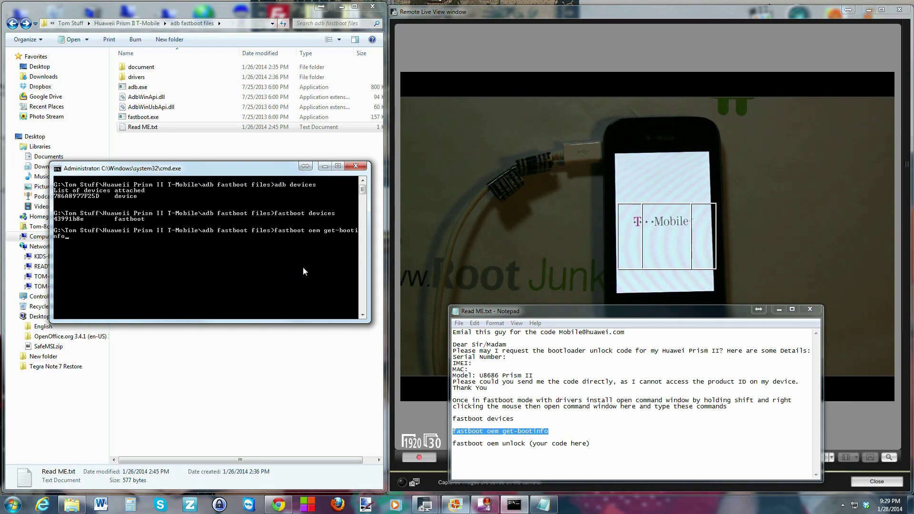
{"action": "key", "text": "Return"}
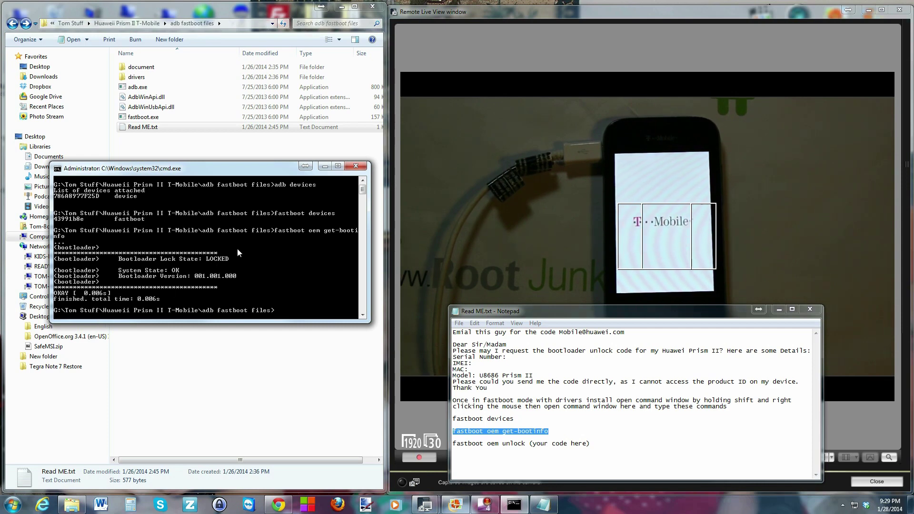
Step: Switch to Chrome, review the unlock code contact and e-mail template in the XDA T-Mobile Prism II guide, and minimize the browser
{"action": "left_click", "coordinate": [280, 505]}
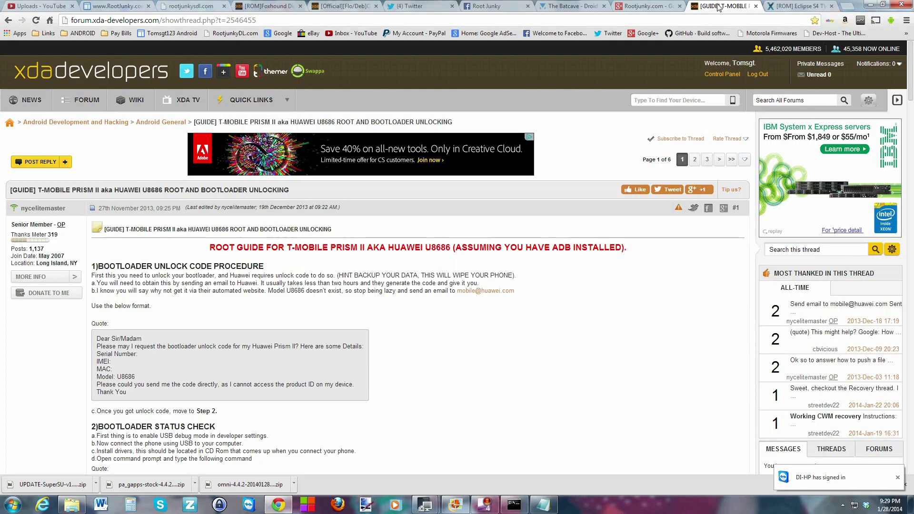
{"action": "scroll", "coordinate": [433, 314], "scroll_direction": "down", "scroll_amount": 2}
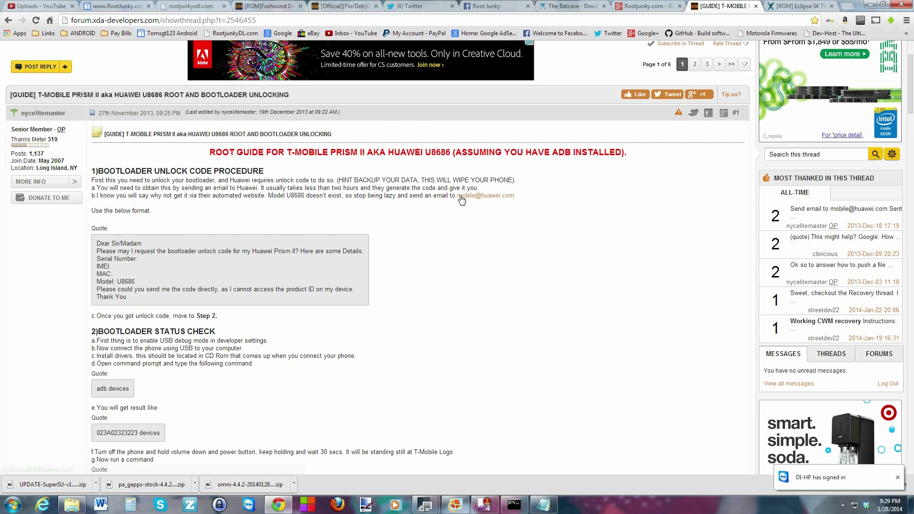
{"action": "left_click_drag", "start_coordinate": [514, 197], "coordinate": [464, 206]}
{"action": "left_click", "coordinate": [471, 214]}
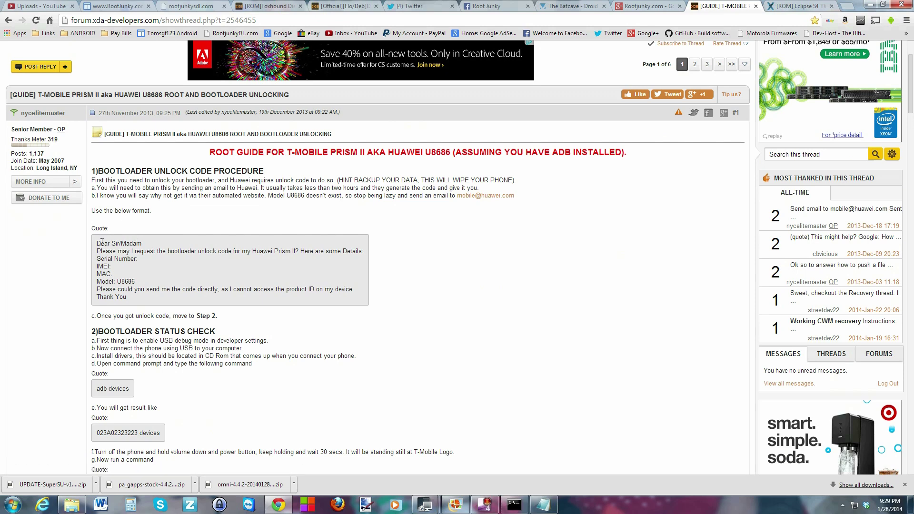
{"action": "left_click_drag", "start_coordinate": [98, 244], "coordinate": [142, 305]}
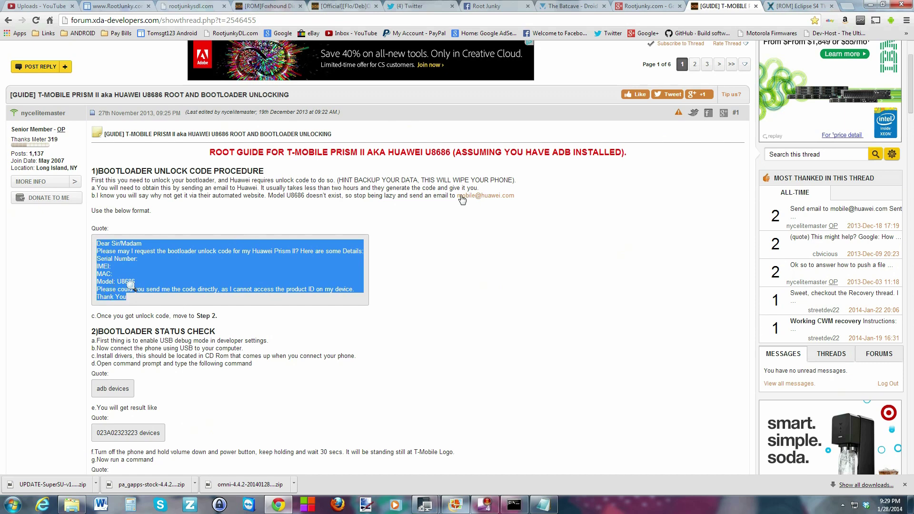
{"action": "left_click", "coordinate": [450, 266]}
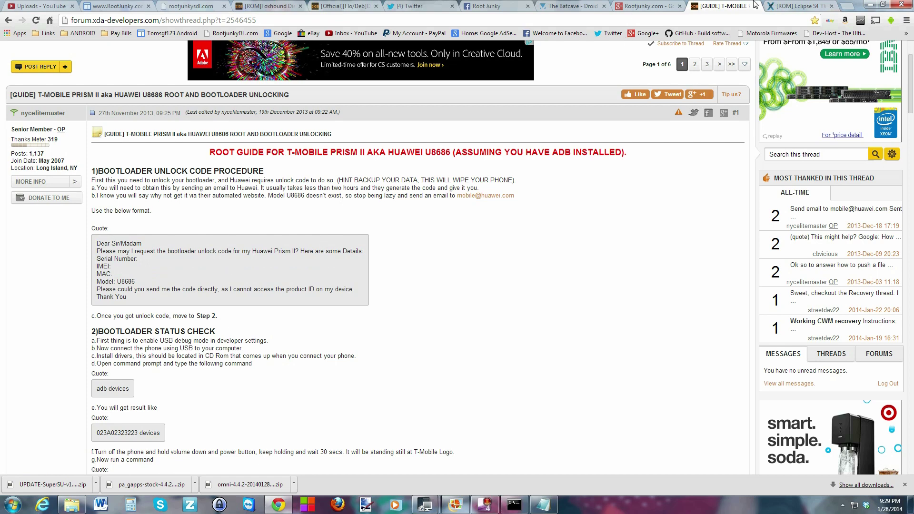
{"action": "left_click", "coordinate": [869, 5]}
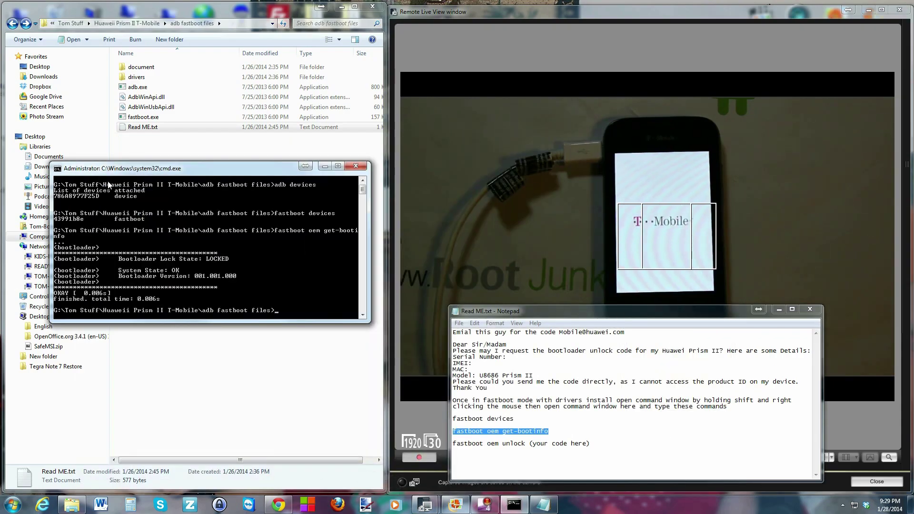
Step: Return to the Huaweii Prism II T-Mobile folder, open unlock code.txt, and copy the bootloader unlock code from it
{"action": "left_click", "coordinate": [160, 149]}
{"action": "left_click", "coordinate": [13, 23]}
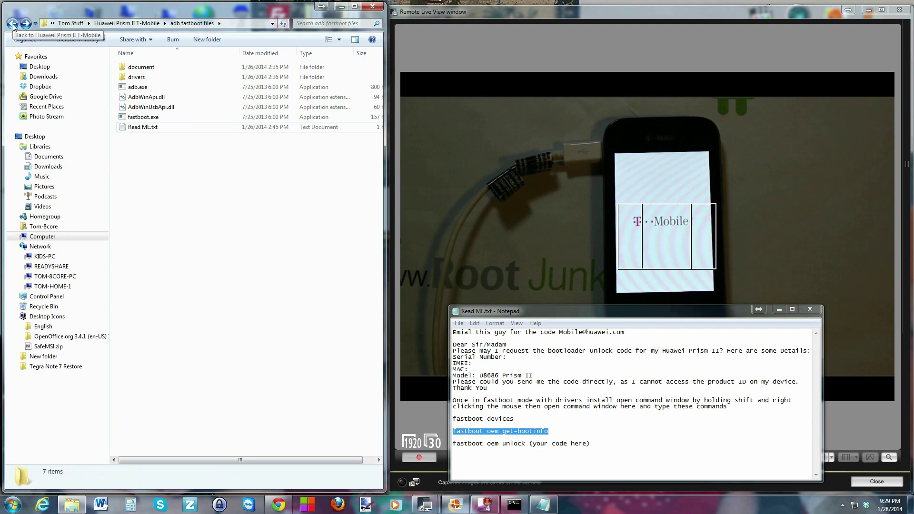
{"action": "left_click", "coordinate": [192, 204]}
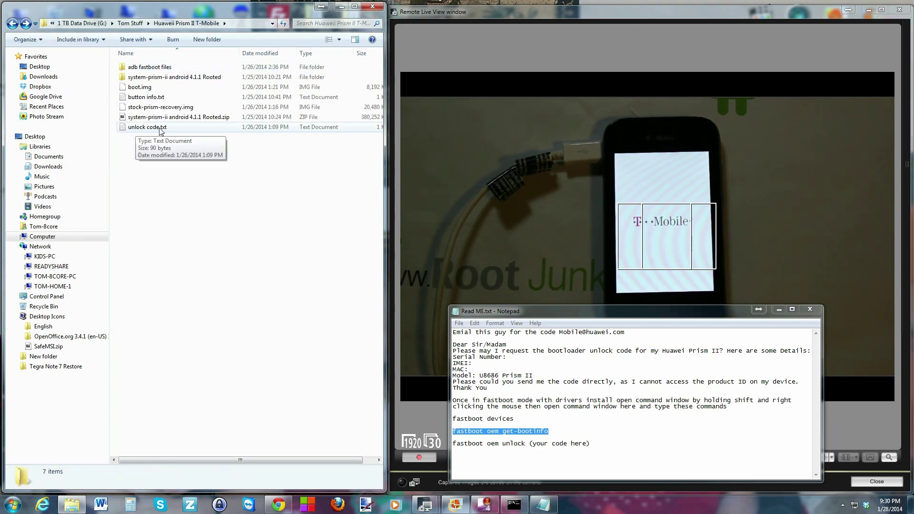
{"action": "double_click", "coordinate": [163, 129]}
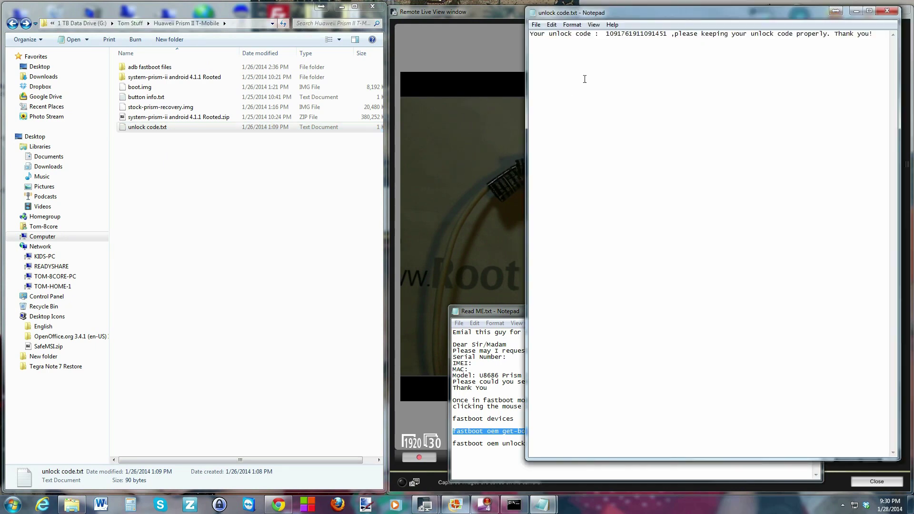
{"action": "left_click", "coordinate": [886, 10]}
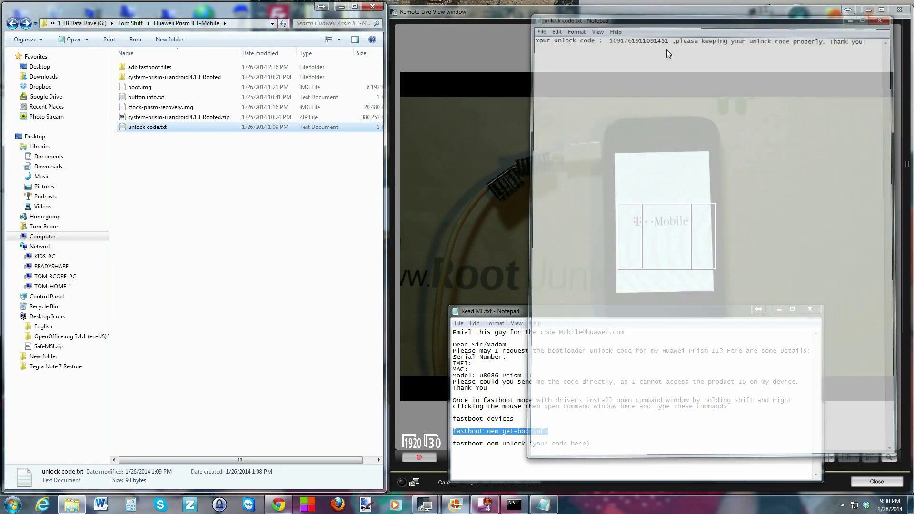
{"action": "double_click", "coordinate": [151, 127]}
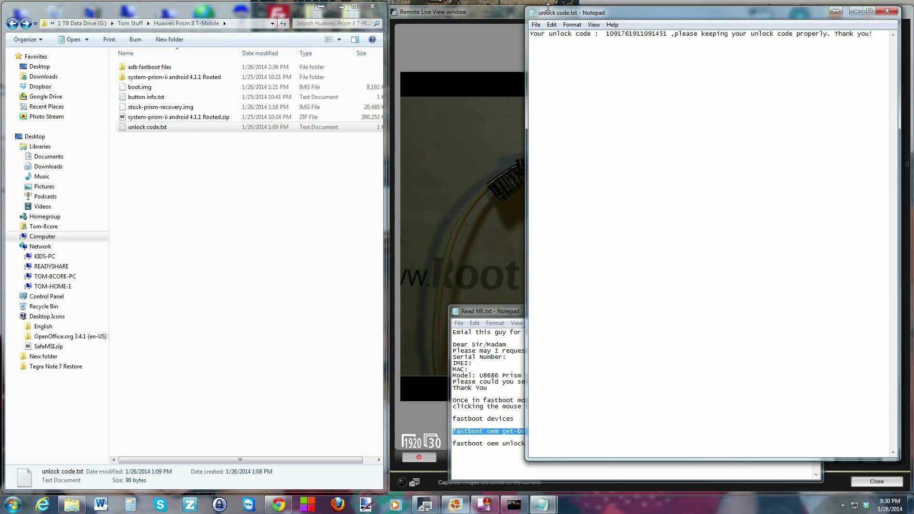
{"action": "left_click_drag", "start_coordinate": [602, 13], "coordinate": [554, 53]}
{"action": "left_click", "coordinate": [553, 68]}
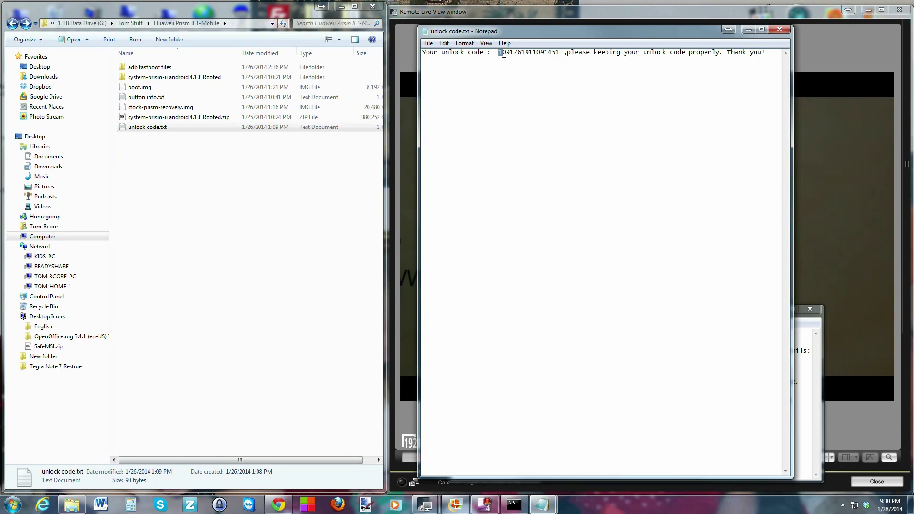
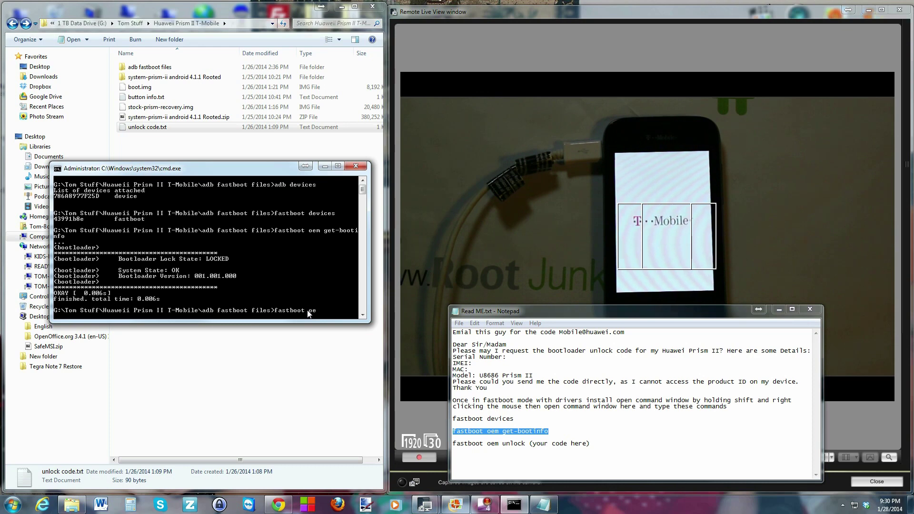
Step: Run fastboot oem unlock in the command window with the copied bootloader unlock code
{"action": "type", "text": "unlock"}
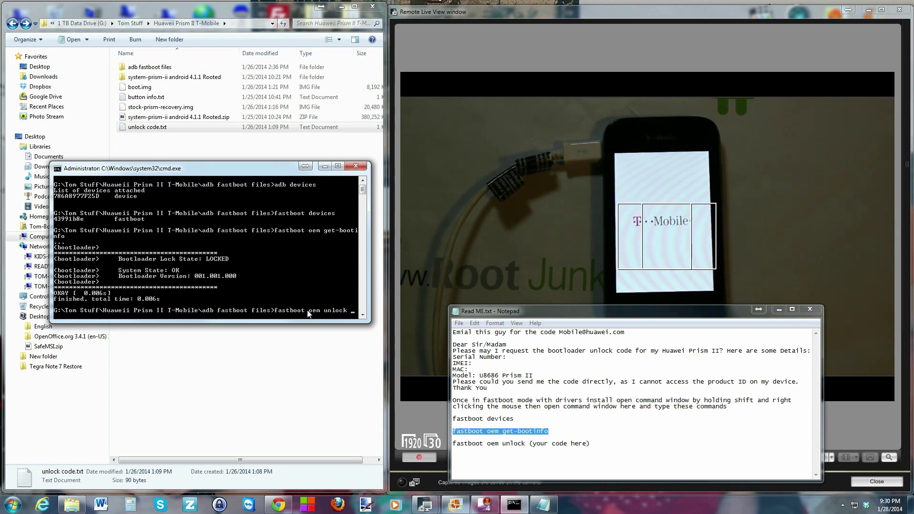
{"action": "right_click", "coordinate": [352, 314]}
{"action": "left_click", "coordinate": [371, 339]}
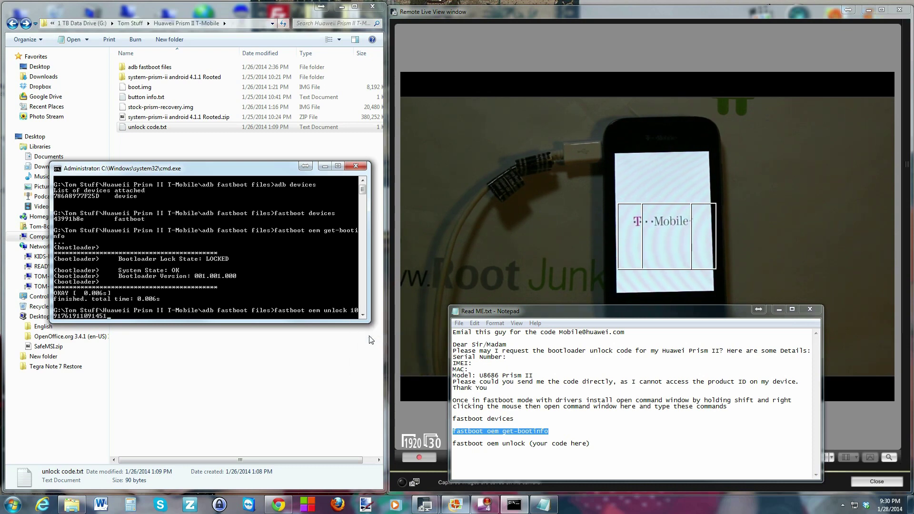
{"action": "key", "text": "Return"}
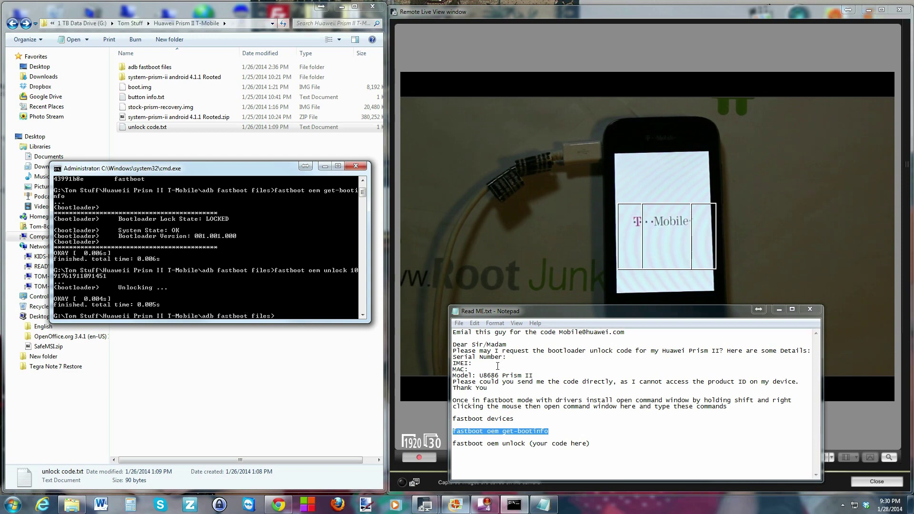
Step: Copy the command fastboot oem get-bootinfo from Read ME.txt
{"action": "left_click_drag", "start_coordinate": [453, 446], "coordinate": [570, 446]}
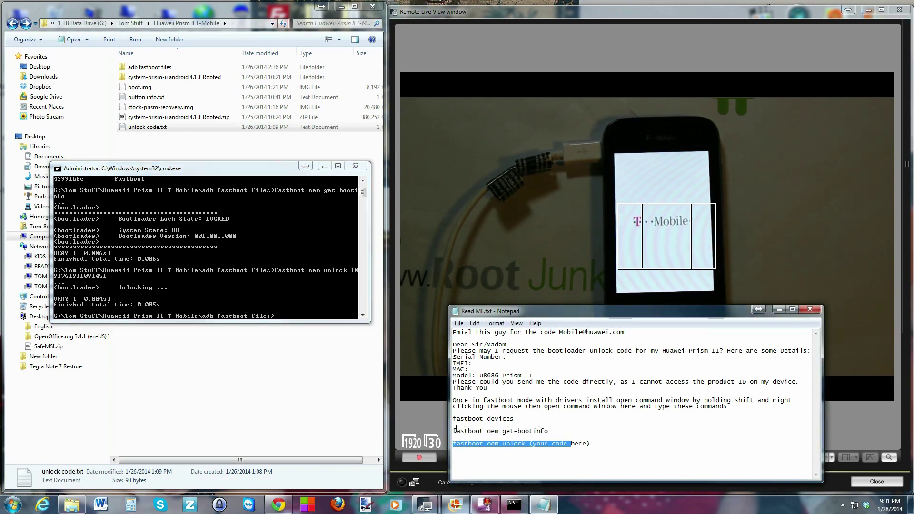
{"action": "left_click_drag", "start_coordinate": [453, 431], "coordinate": [541, 432]}
{"action": "right_click", "coordinate": [521, 430]}
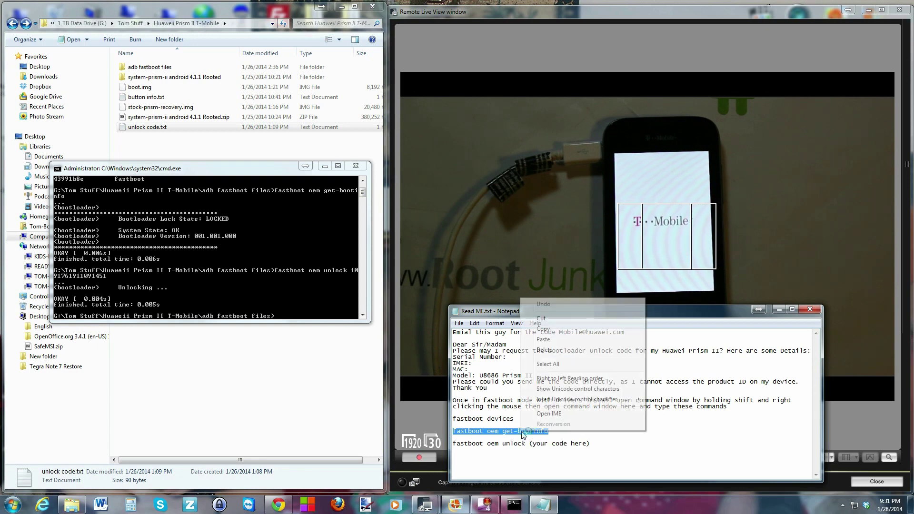
{"action": "left_click", "coordinate": [558, 329]}
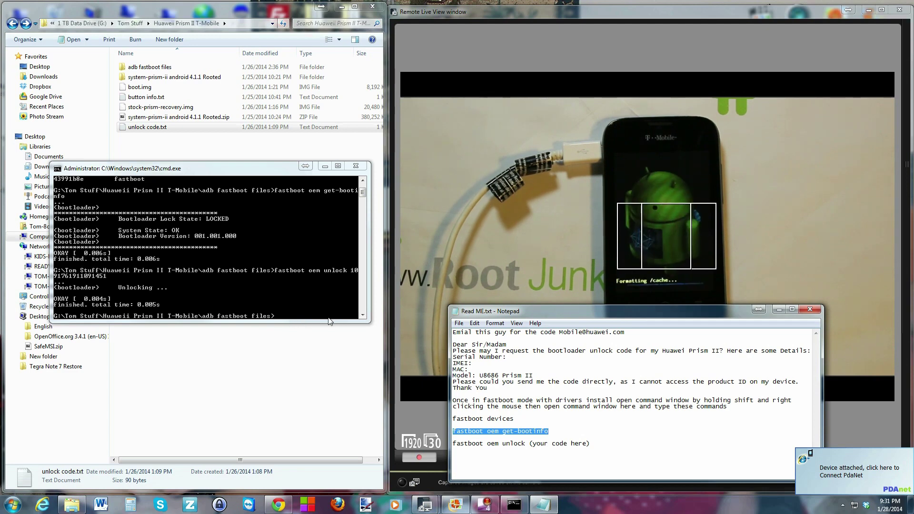
Step: Move the Read ME.txt window lower to uncover the phone in the camera view, and dismiss the AutoPlay window for the Mobile Partner drive
{"action": "left_click_drag", "start_coordinate": [632, 316], "coordinate": [629, 392]}
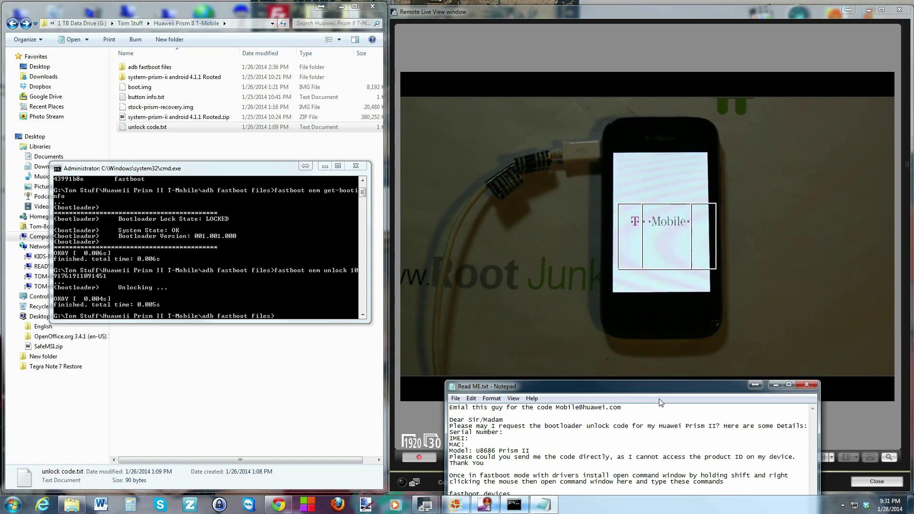
{"action": "left_click_drag", "start_coordinate": [661, 387], "coordinate": [662, 331]}
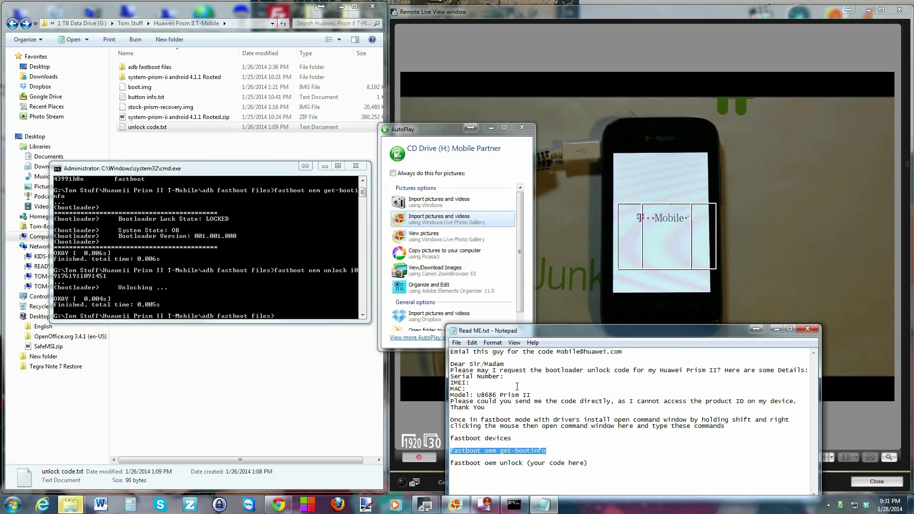
{"action": "left_click", "coordinate": [521, 126]}
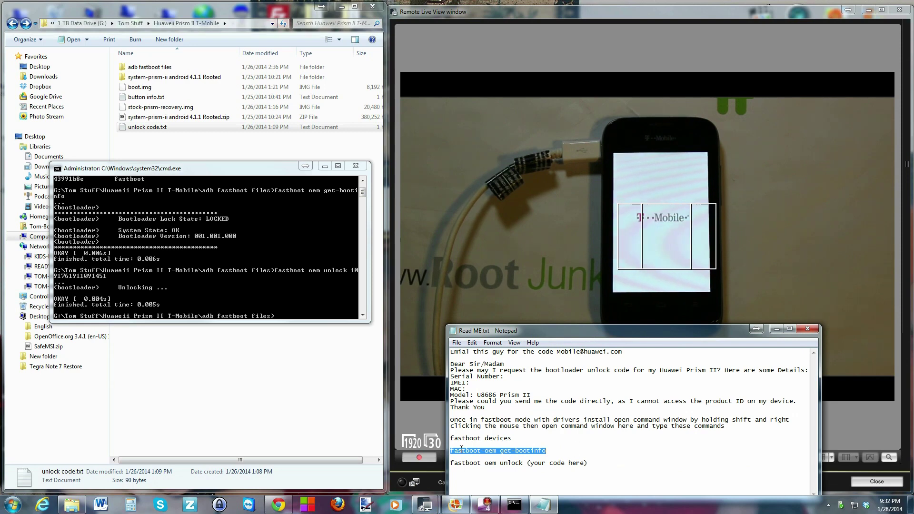
{"action": "left_click_drag", "start_coordinate": [450, 451], "coordinate": [561, 449]}
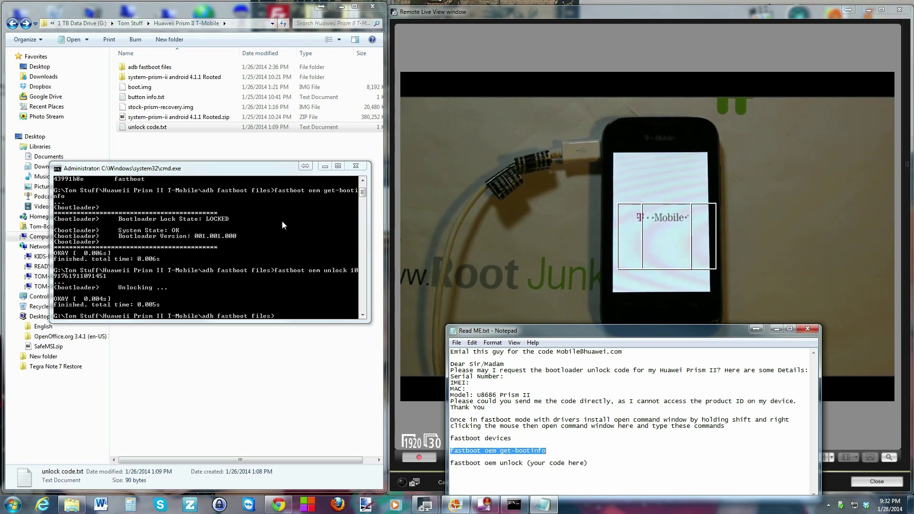
{"action": "left_click", "coordinate": [280, 170]}
{"action": "left_click_drag", "start_coordinate": [574, 333], "coordinate": [570, 321]}
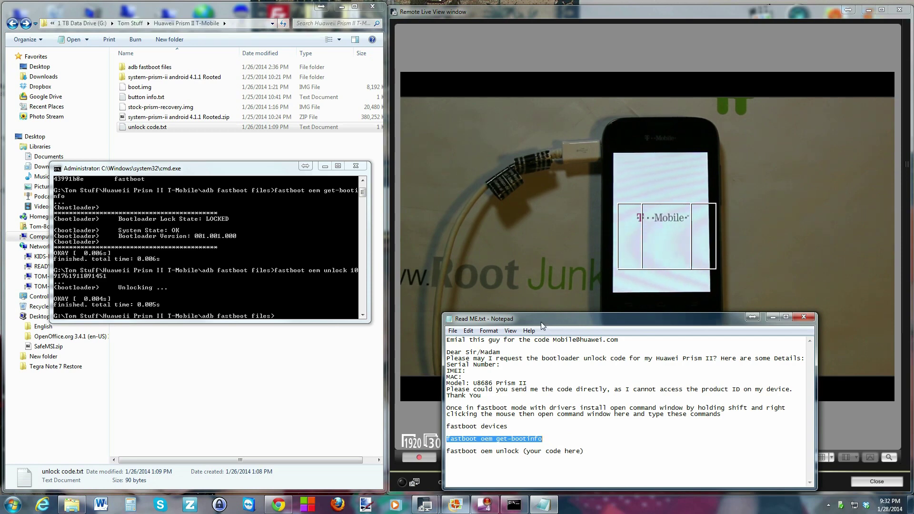
{"action": "left_click_drag", "start_coordinate": [551, 323], "coordinate": [551, 338]}
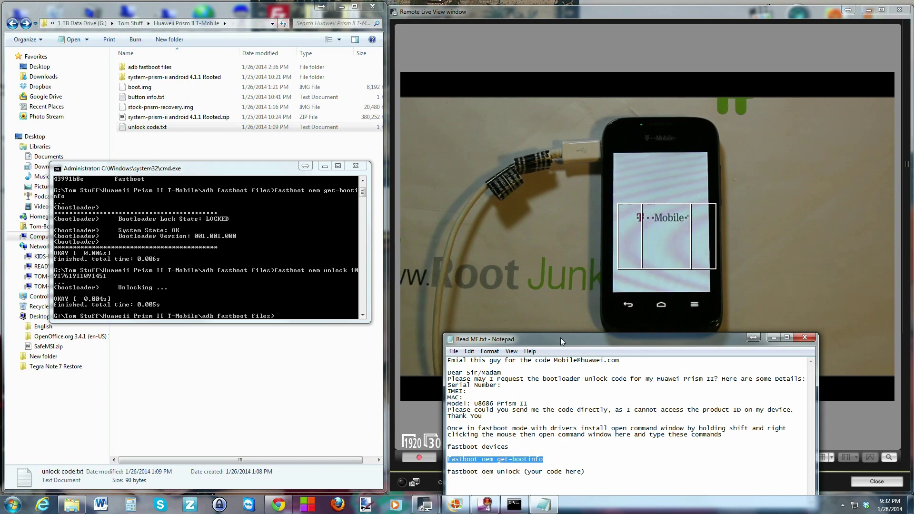
{"action": "left_click_drag", "start_coordinate": [561, 337], "coordinate": [561, 327]}
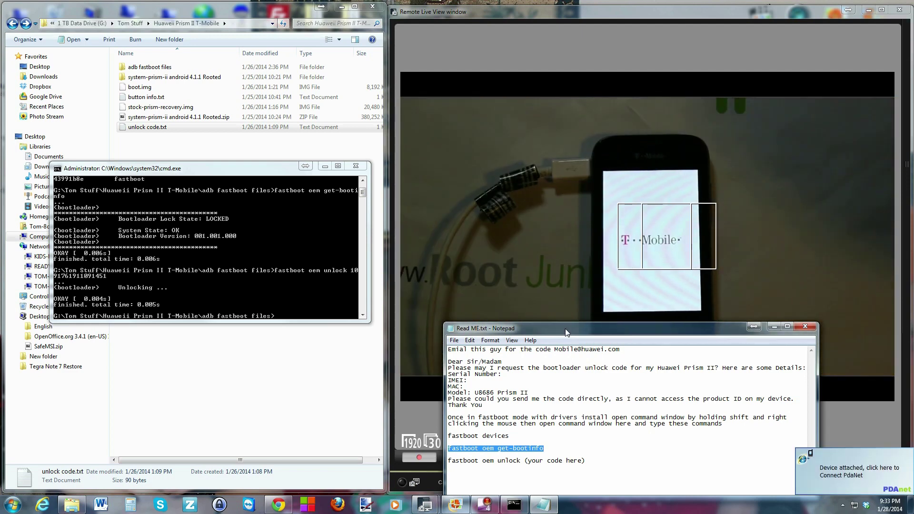
Step: Copy fastboot oem get-bootinfo again from Read ME.txt, minimize the notes, and run the command in the command window
{"action": "right_click", "coordinate": [524, 450]}
{"action": "left_click", "coordinate": [546, 350]}
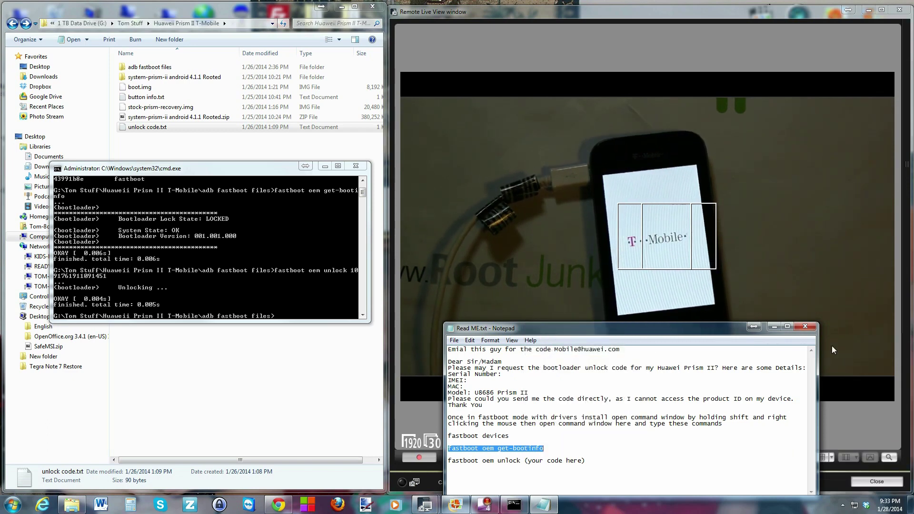
{"action": "left_click", "coordinate": [773, 328]}
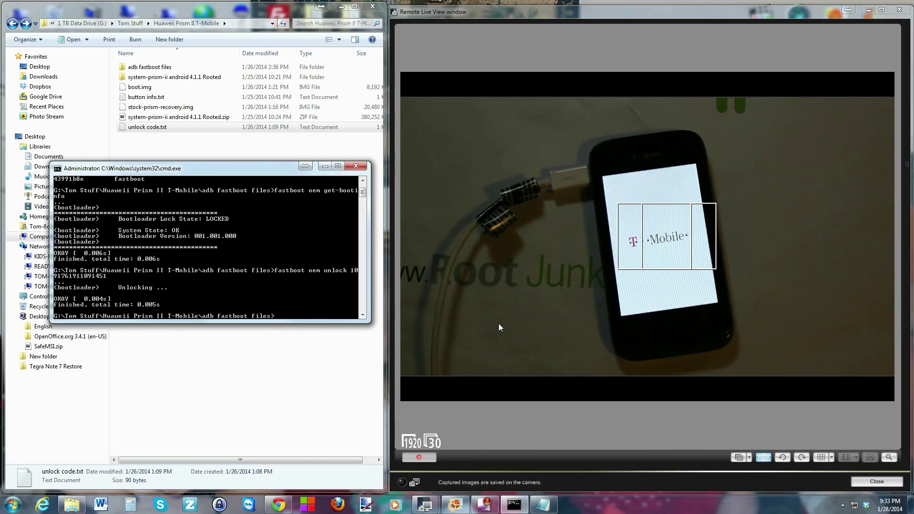
{"action": "right_click", "coordinate": [305, 313]}
{"action": "left_click", "coordinate": [328, 339]}
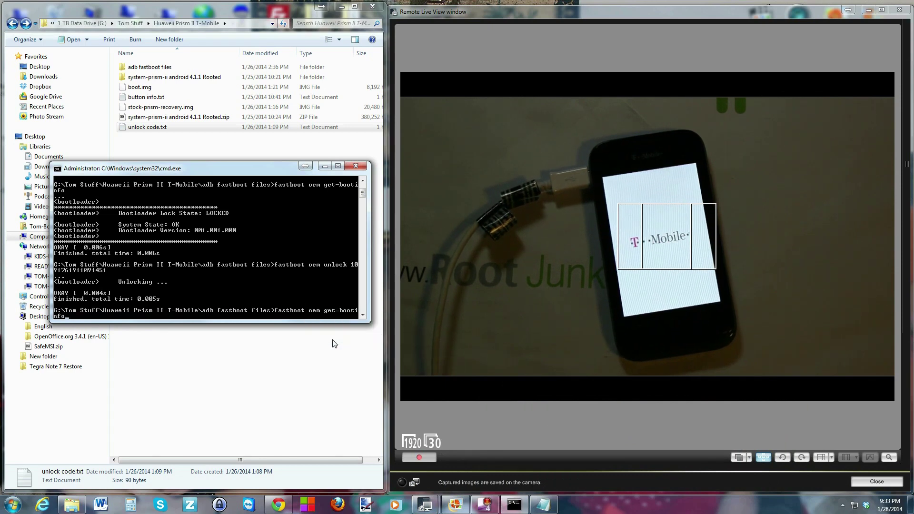
{"action": "key", "text": "Return"}
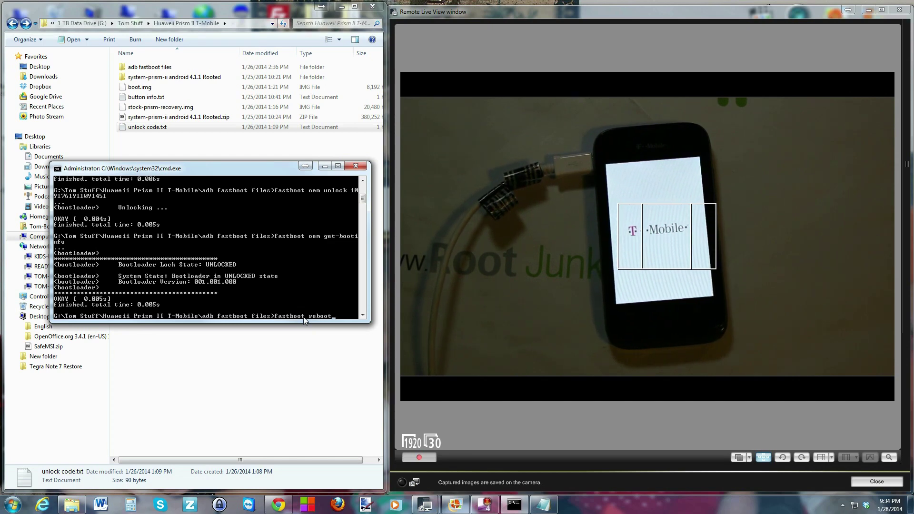
Step: Restart the phone with the command fastboot reboot and close the command window
{"action": "type", "text": "ot"}
{"action": "key", "text": "Return"}
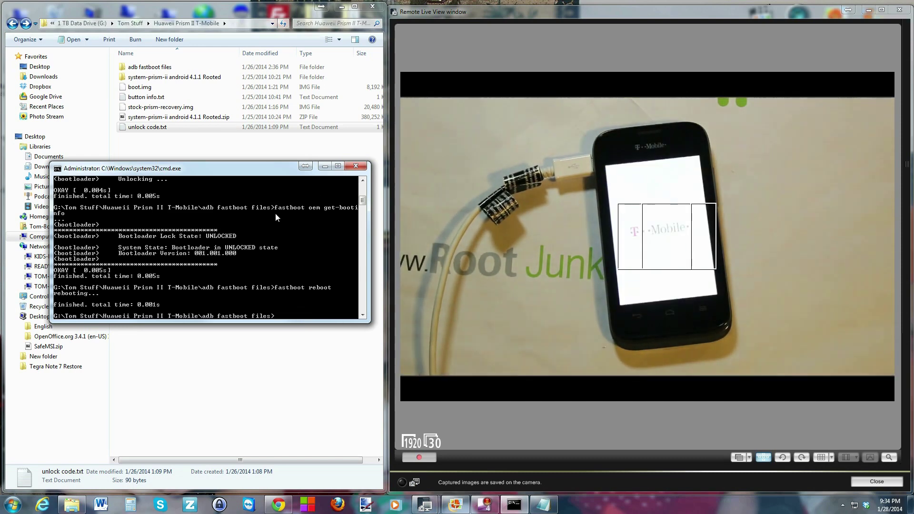
{"action": "left_click", "coordinate": [354, 171]}
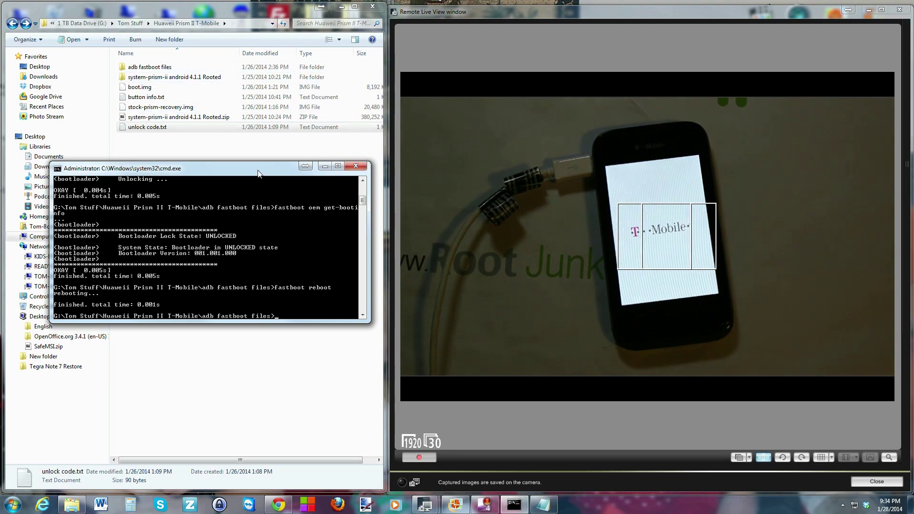
{"action": "left_click", "coordinate": [355, 168]}
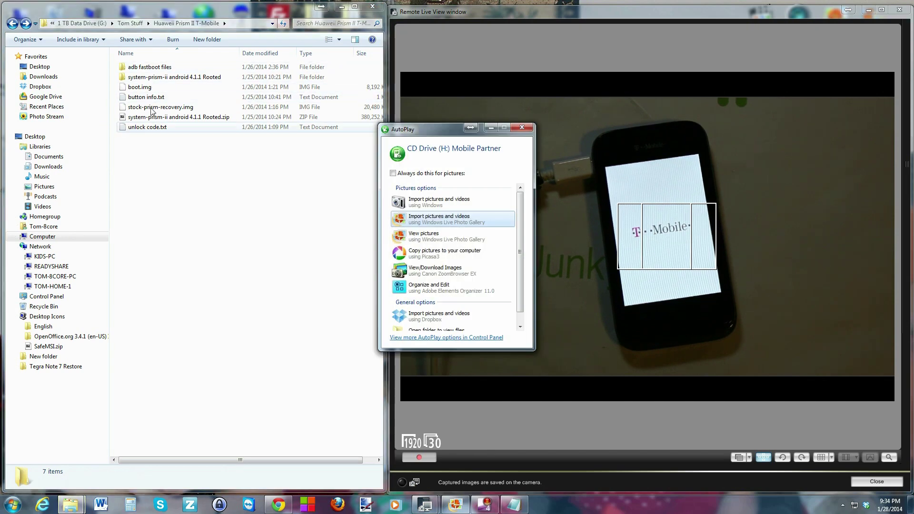
Step: Open the adb fastboot files folder and dismiss the AutoPlay window for the Mobile Partner drive
{"action": "double_click", "coordinate": [146, 67]}
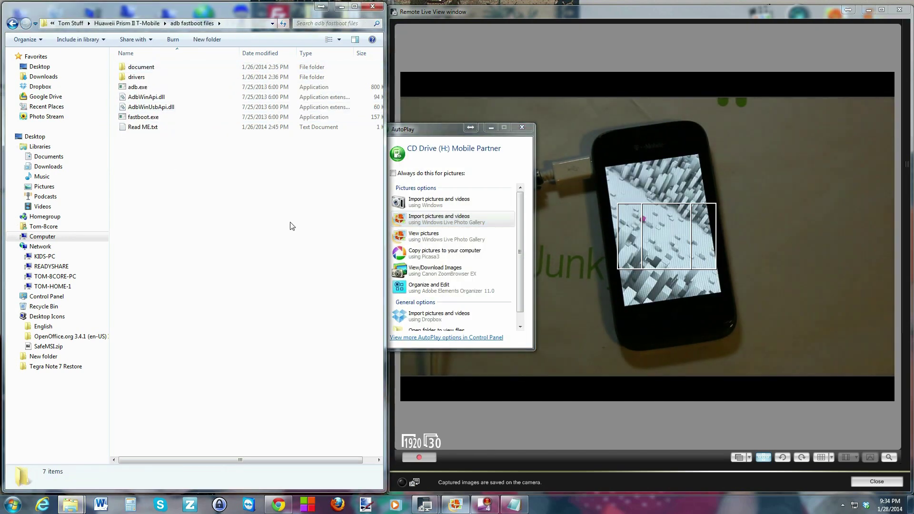
{"action": "left_click", "coordinate": [521, 127]}
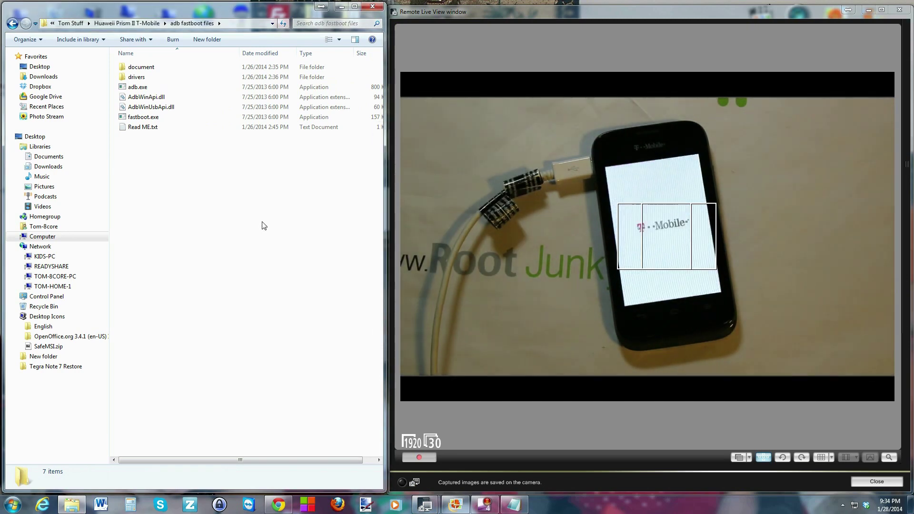